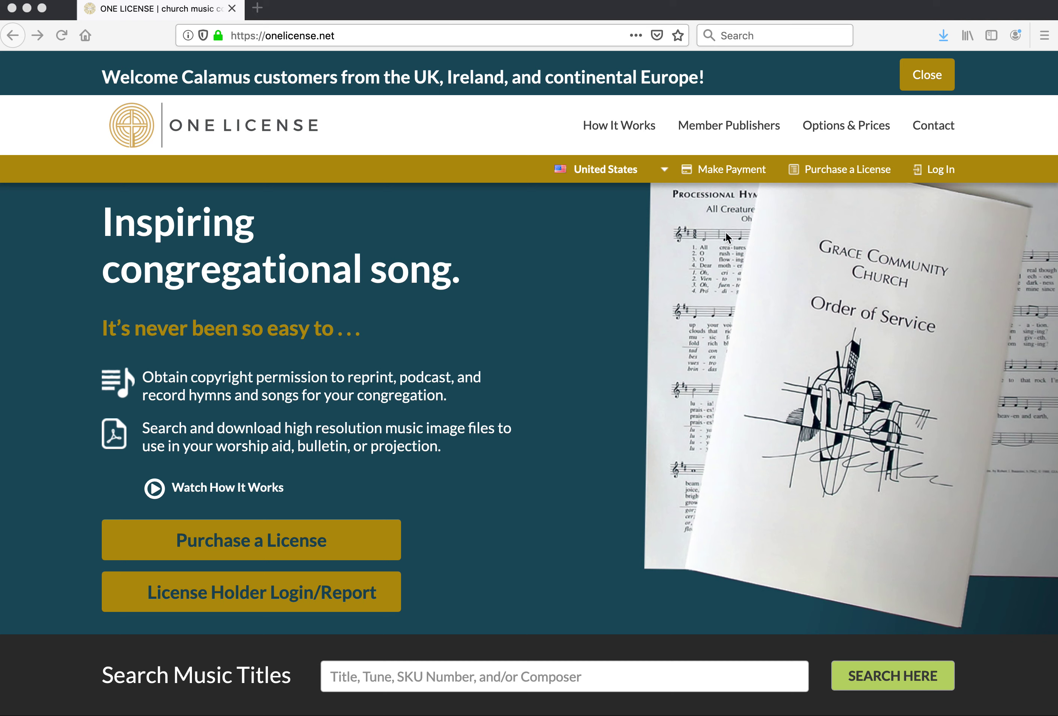
- Go to onelicense.net/activate to reach the welcome-letter code page
left_click(375, 35)
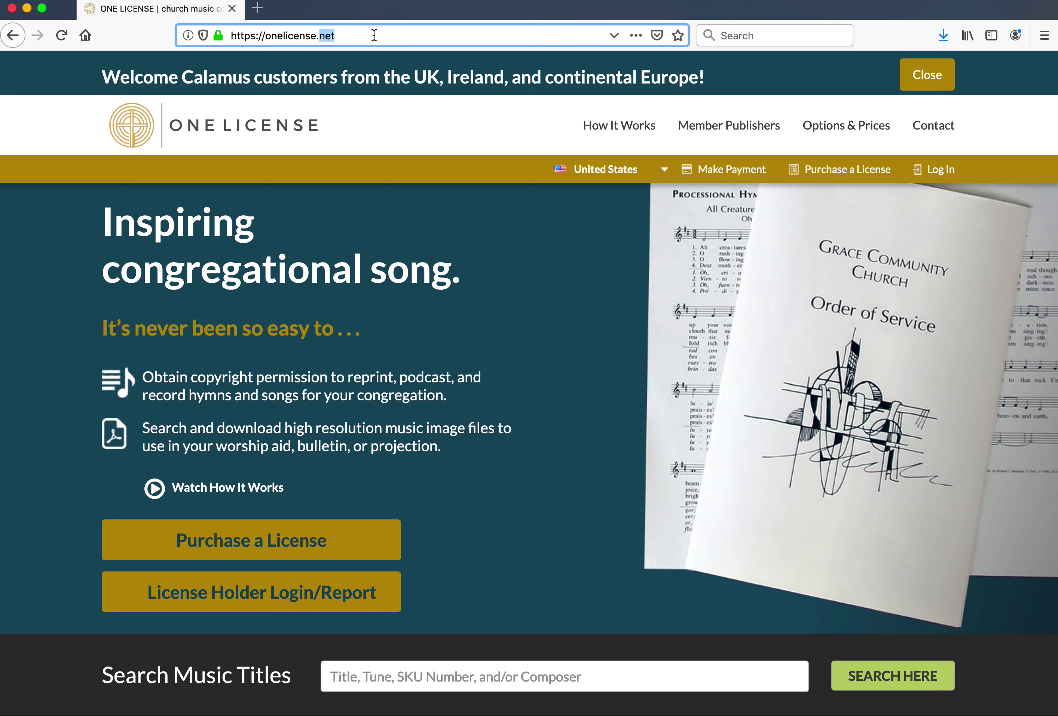
type("/ac")
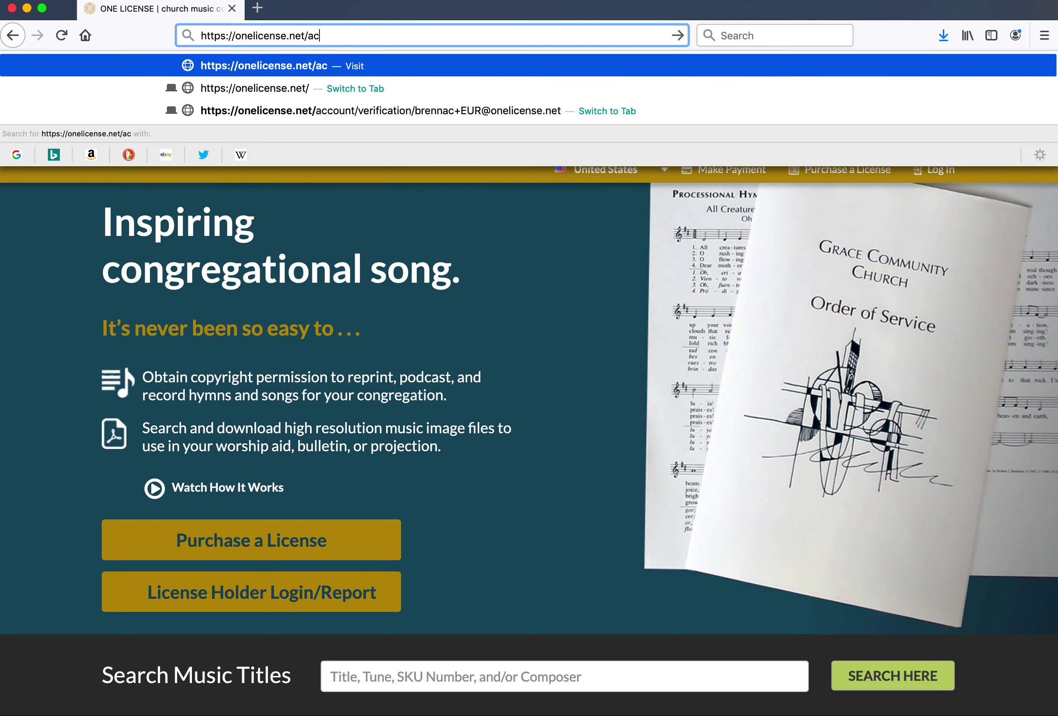
type("tivate")
key("Return")
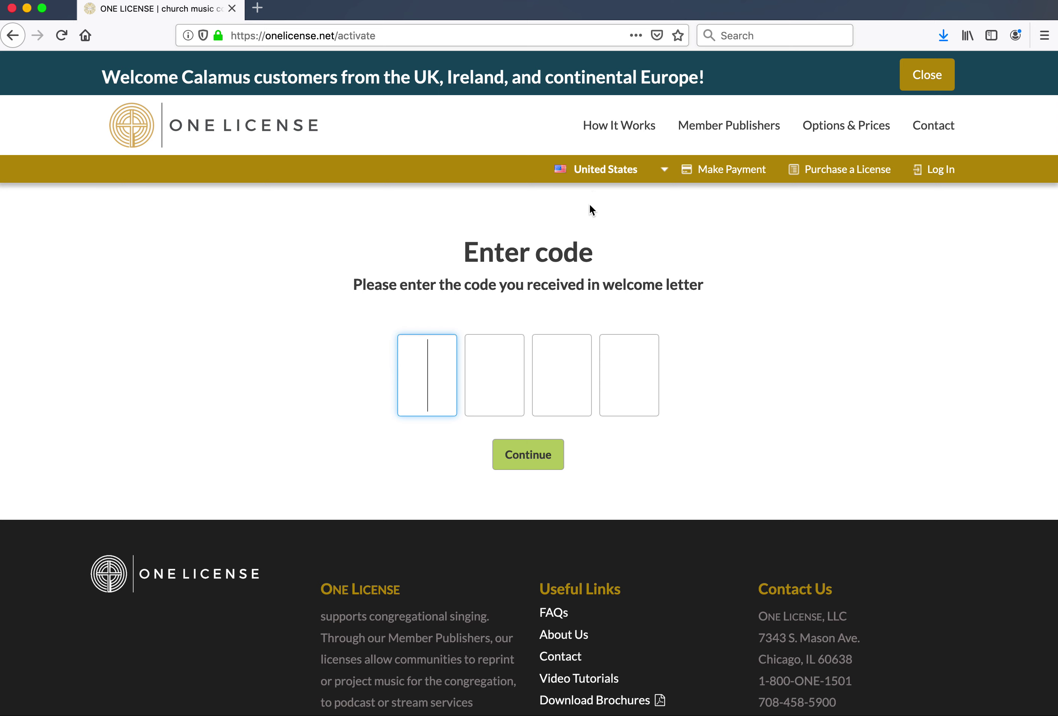
- Enter the four-character code from the welcome letter
type("9")
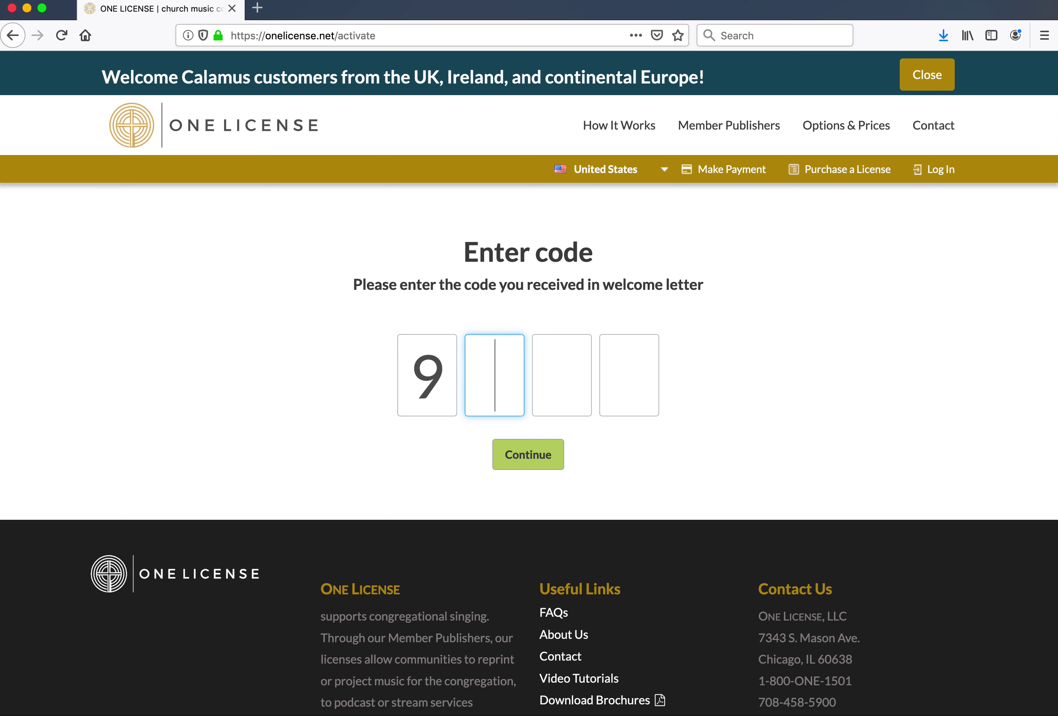
type("99")
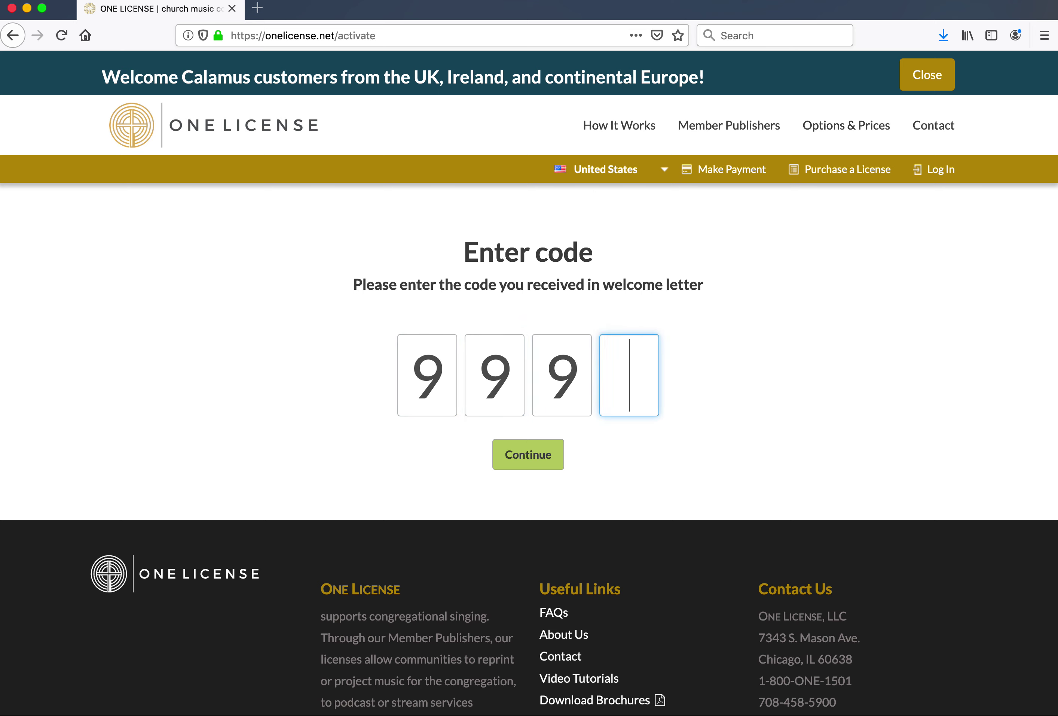
type("9")
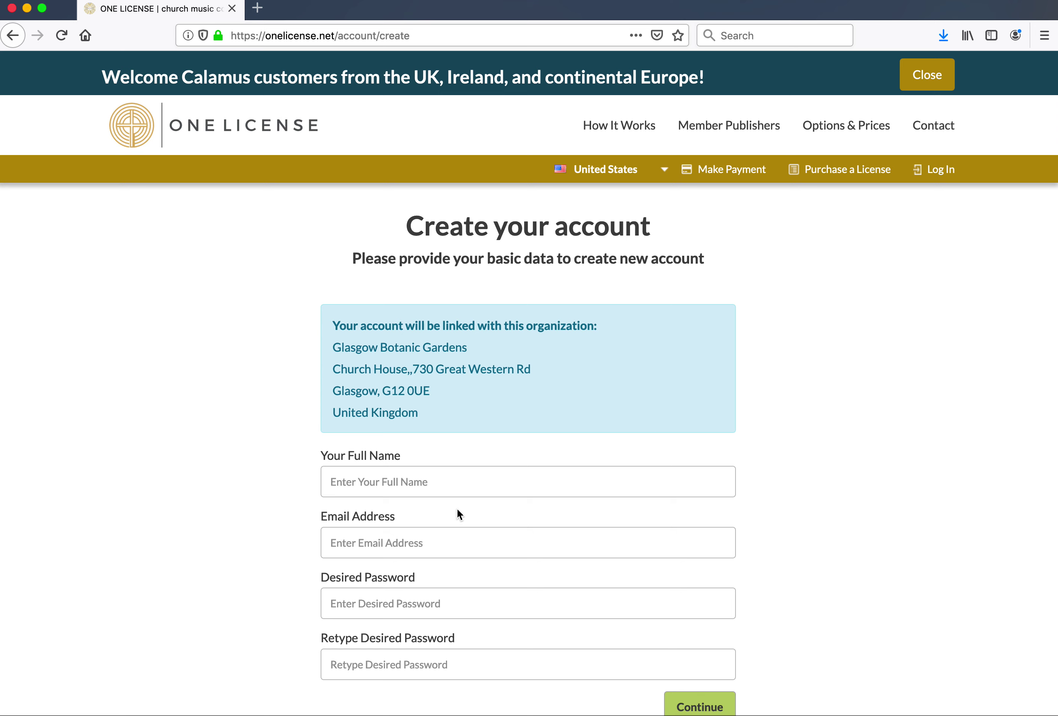
- Fill in full name 'Test account', the account e-mail and the password twice, then submit
left_click(407, 482)
type("Test account")
key("Tab")
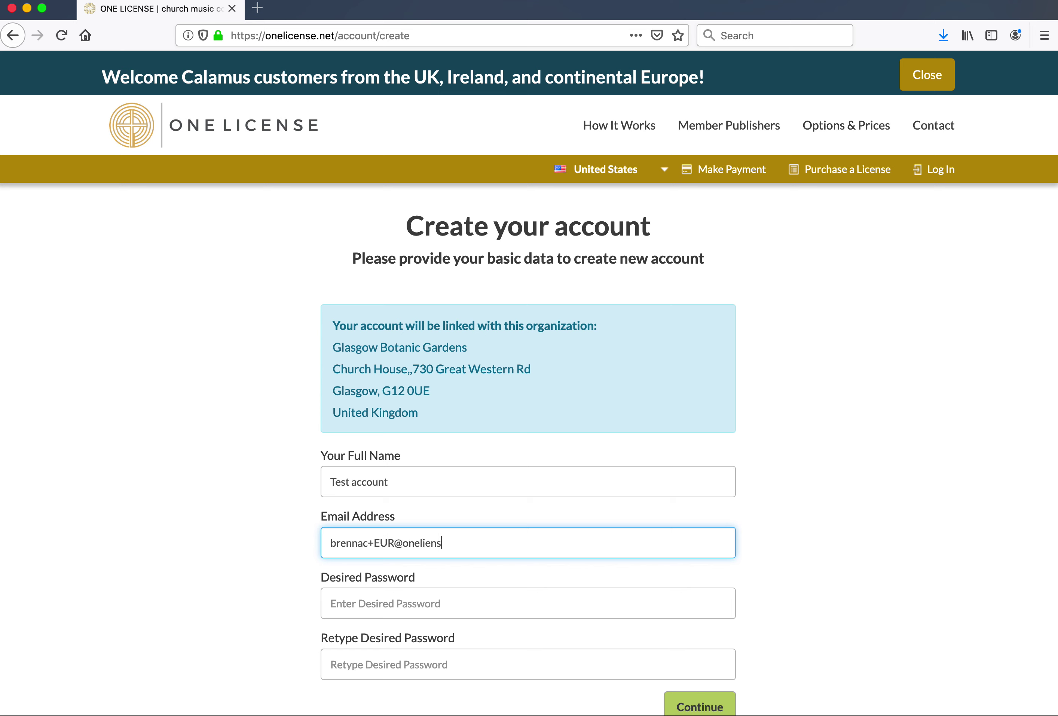
key("Tab")
type("Te123456")
key("Tab")
type("Te12345")
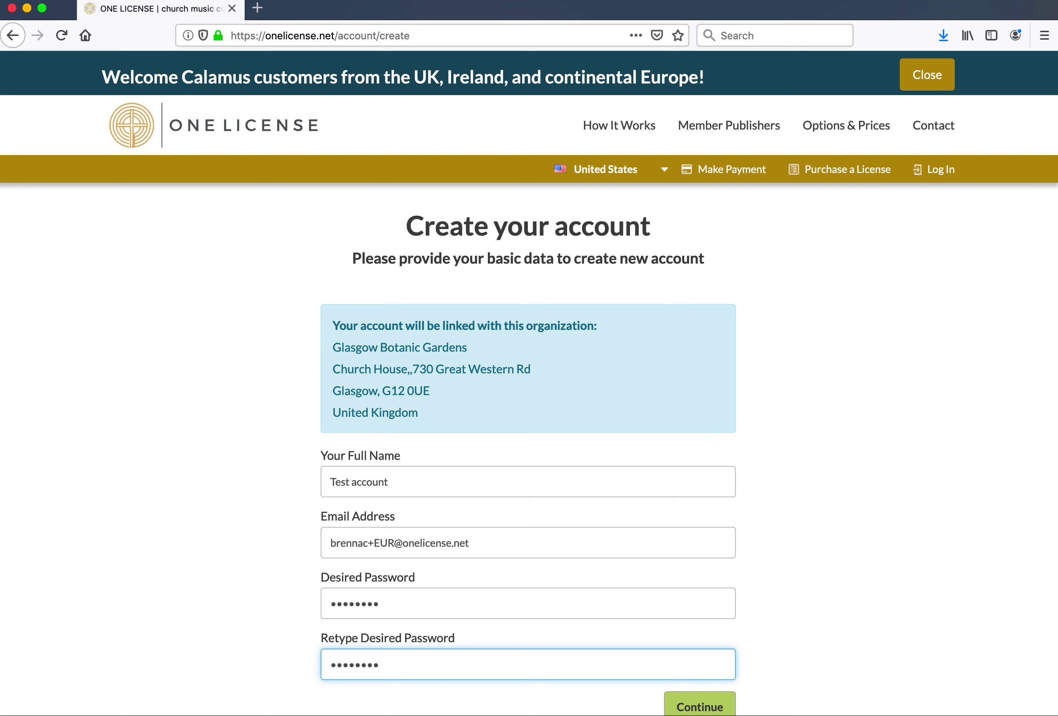
left_click(714, 706)
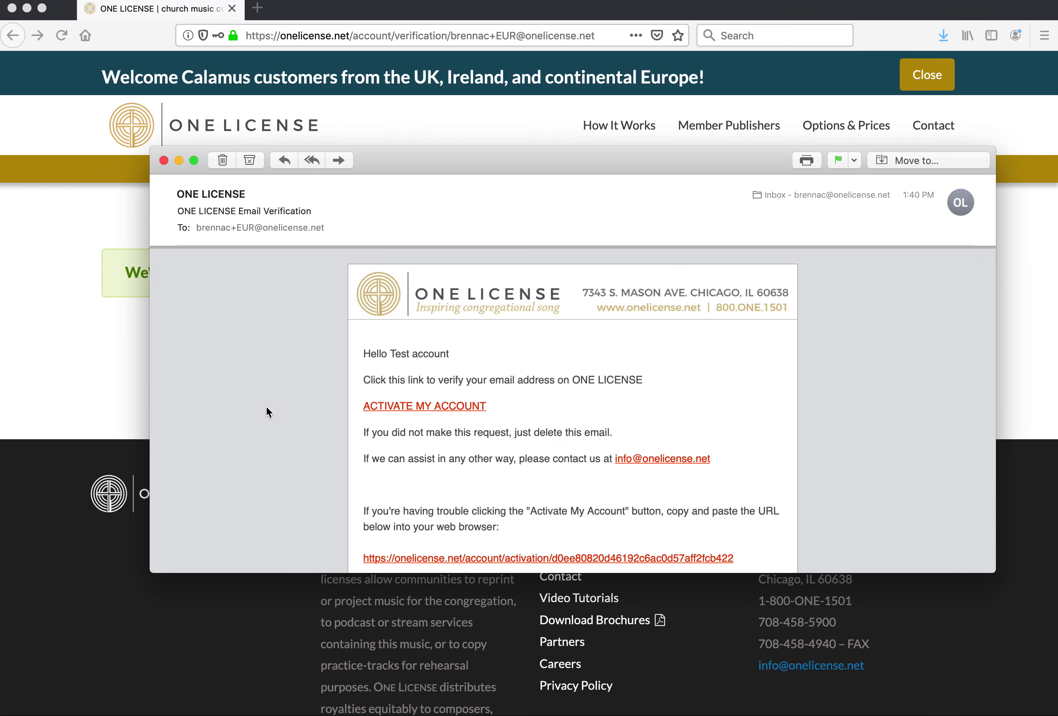
- Copy the activation URL from the verification e-mail into a new browser tab
scroll(268, 412, "down", 1)
mouse_move(425, 399)
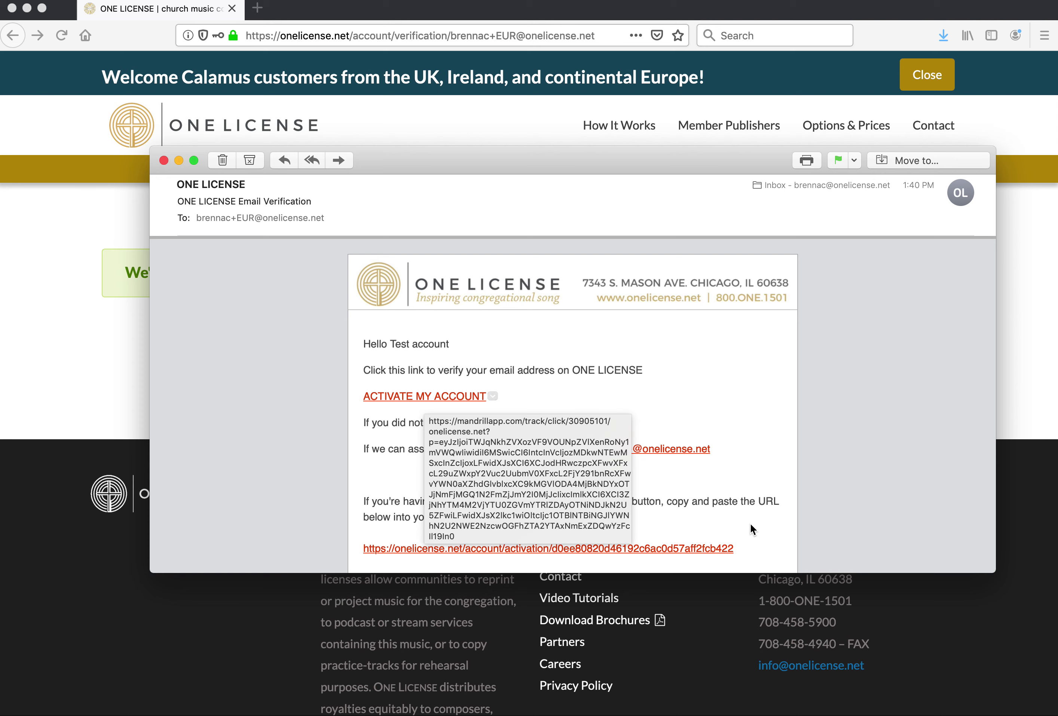
left_click_drag(733, 548, 363, 547)
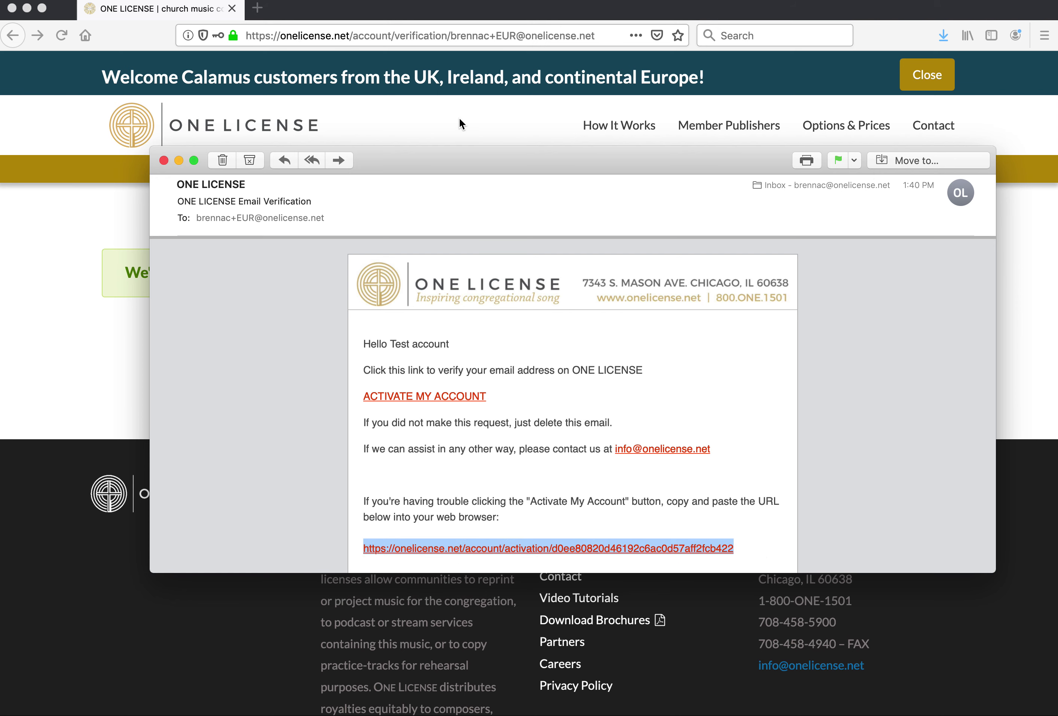
left_click(257, 8)
key("super+v")
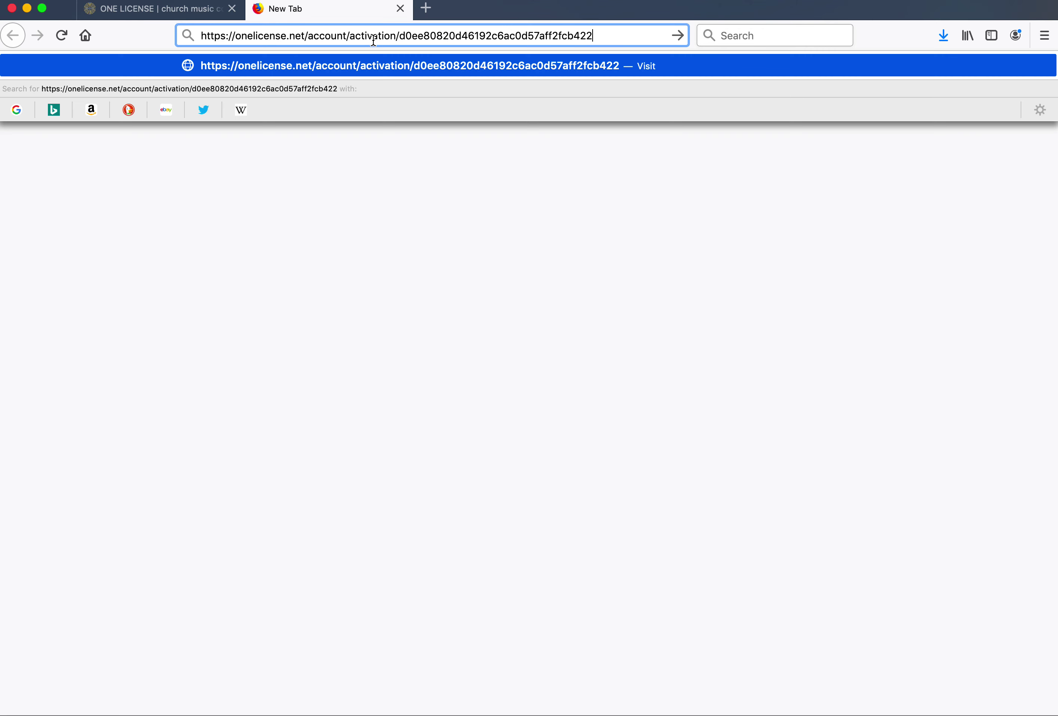
- Load the activation link, then log in with the account e-mail and password
key("Return")
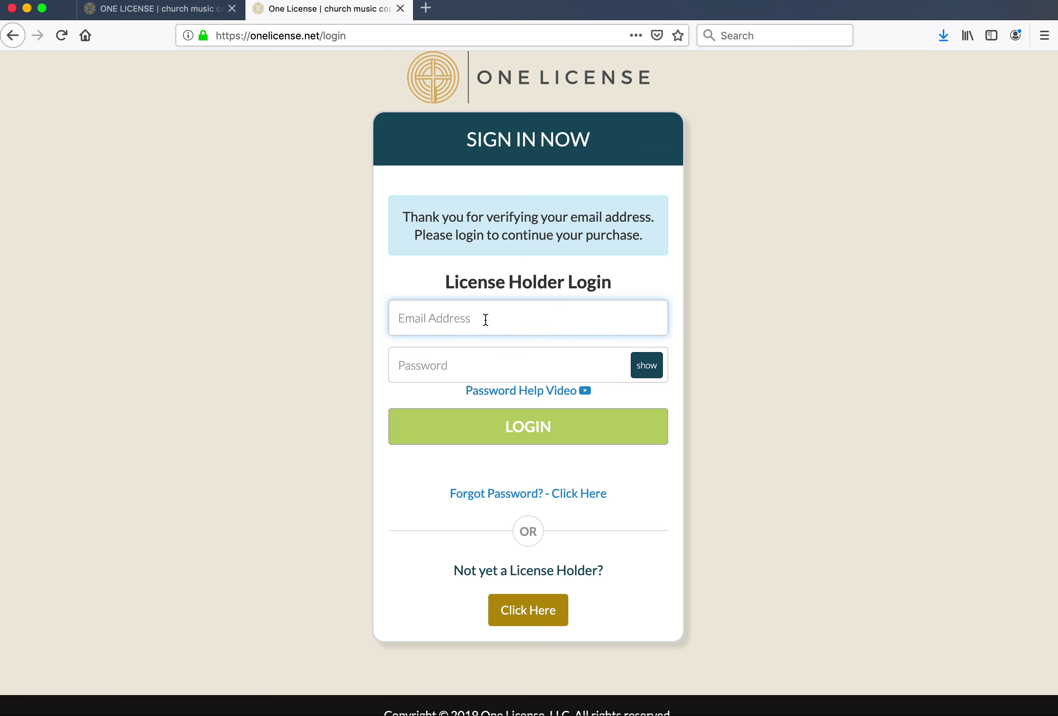
key("Tab")
type("••••••••")
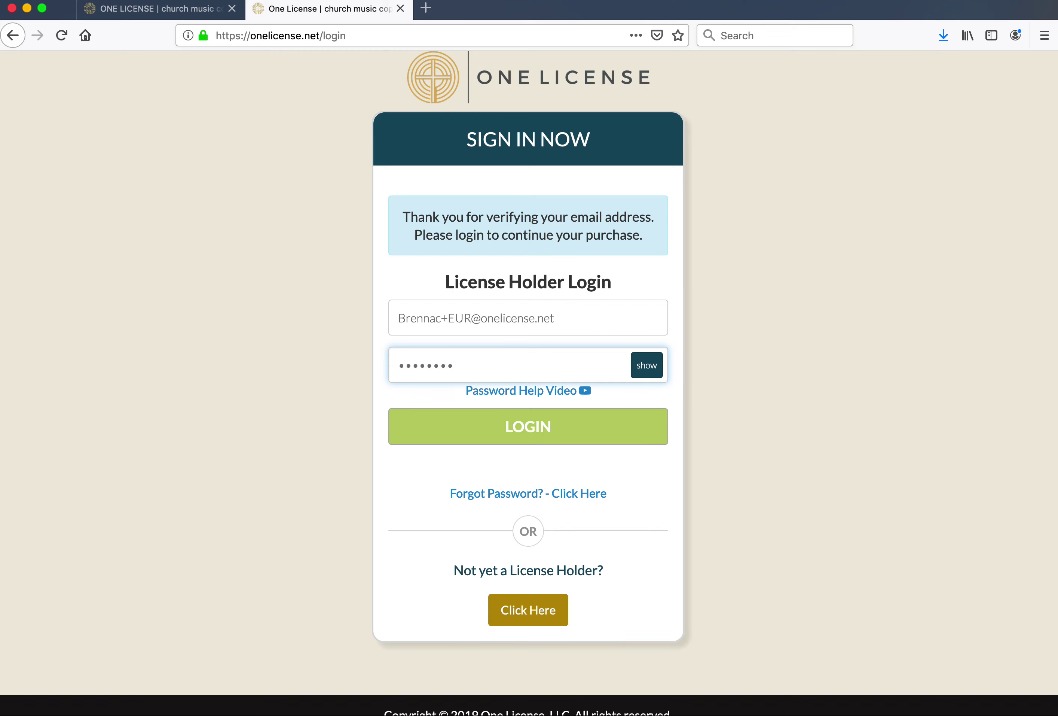
key("Return")
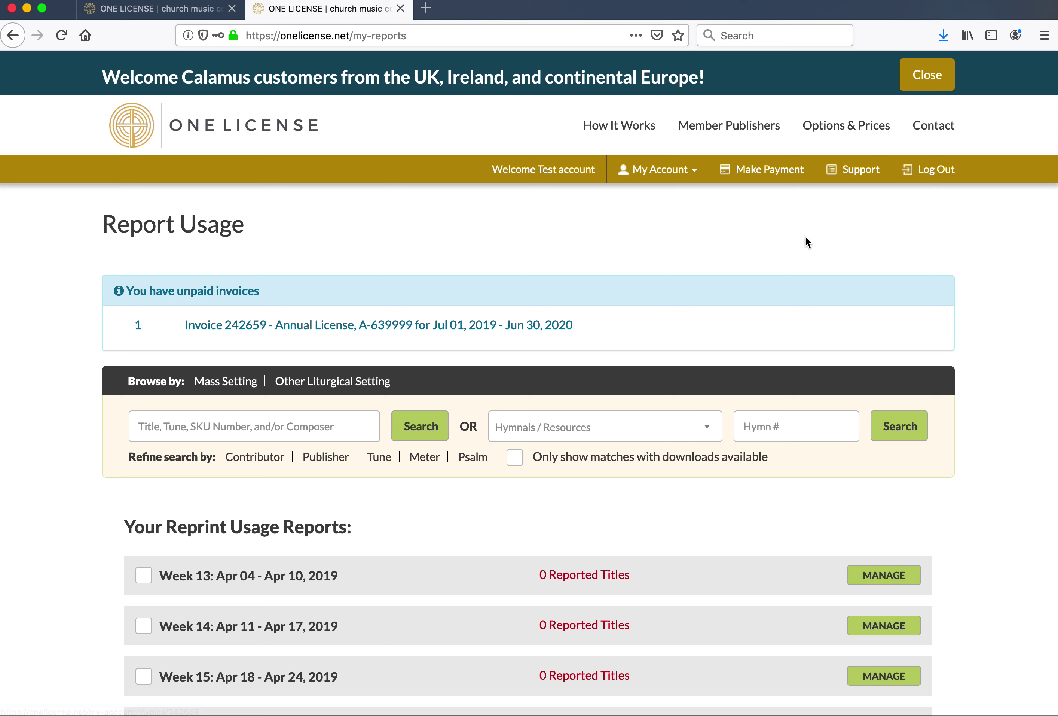
- Go to My Profile from the My Account menu
left_click(671, 173)
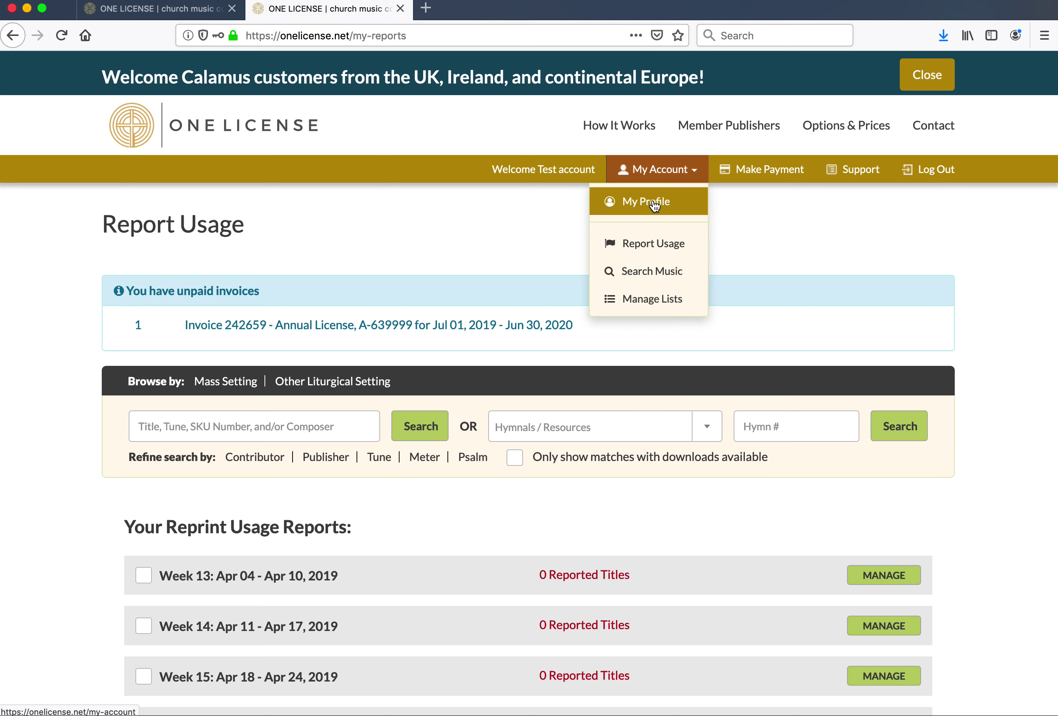
left_click(654, 204)
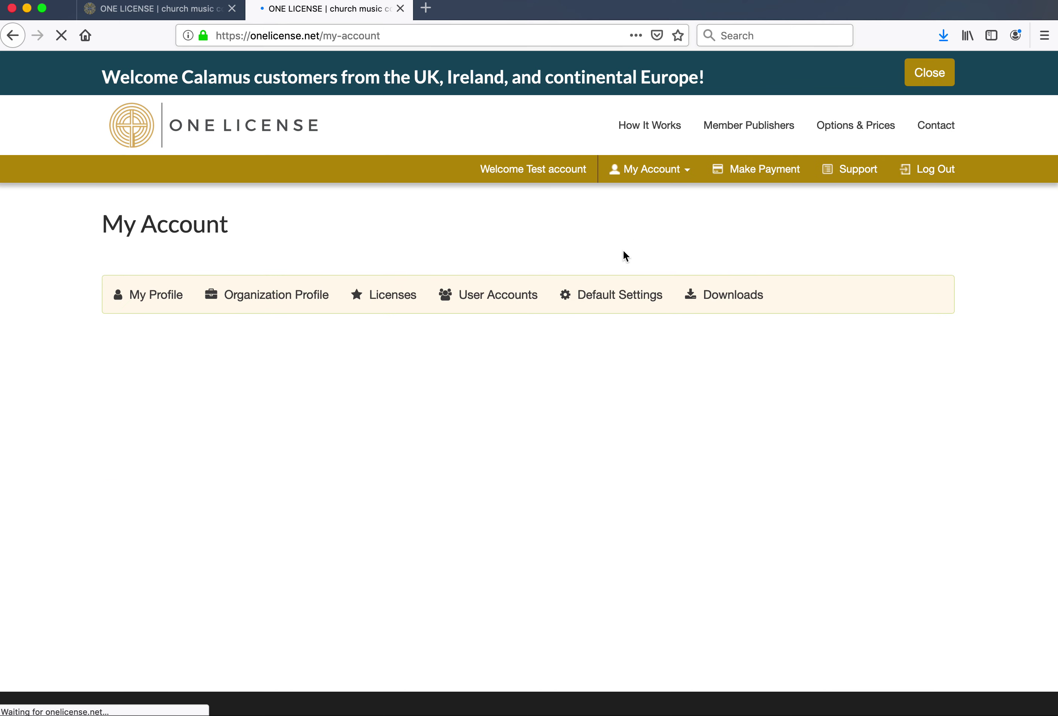
- Show the User Accounts tab, which lists no users yet
left_click(498, 295)
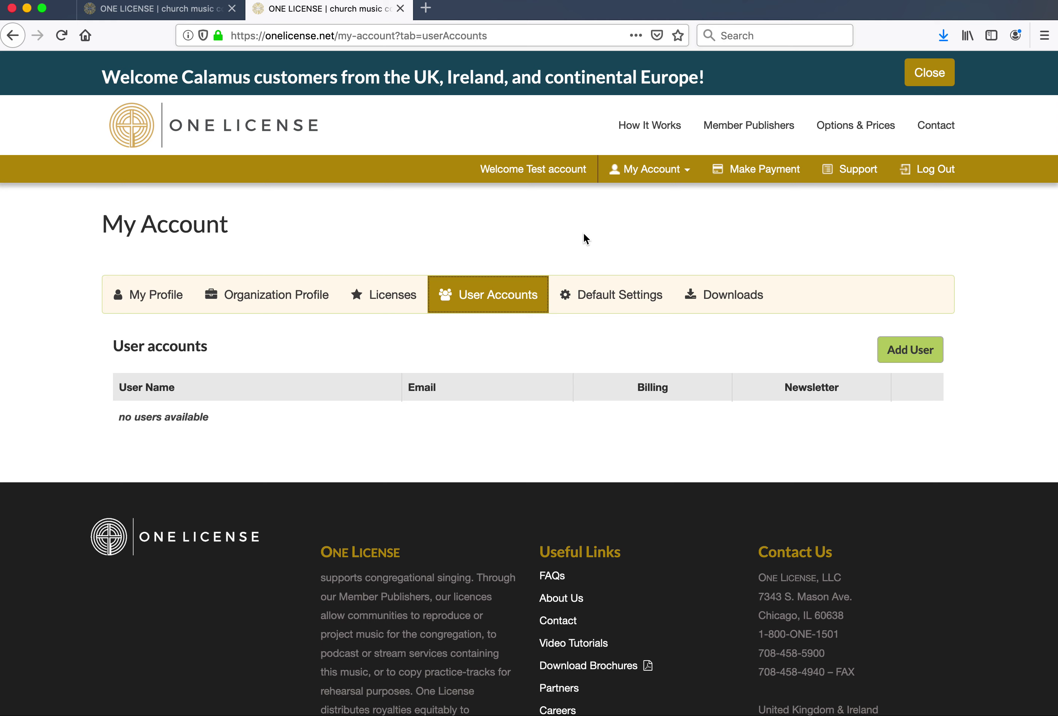
- Go to the Contact page from the header navigation
left_click(942, 128)
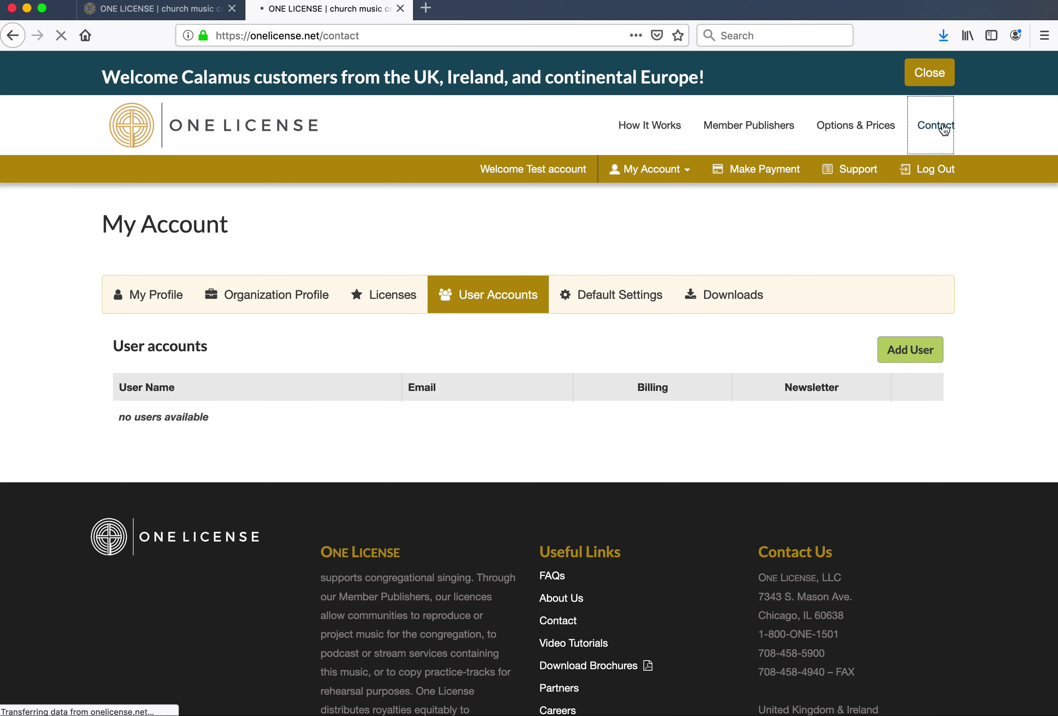